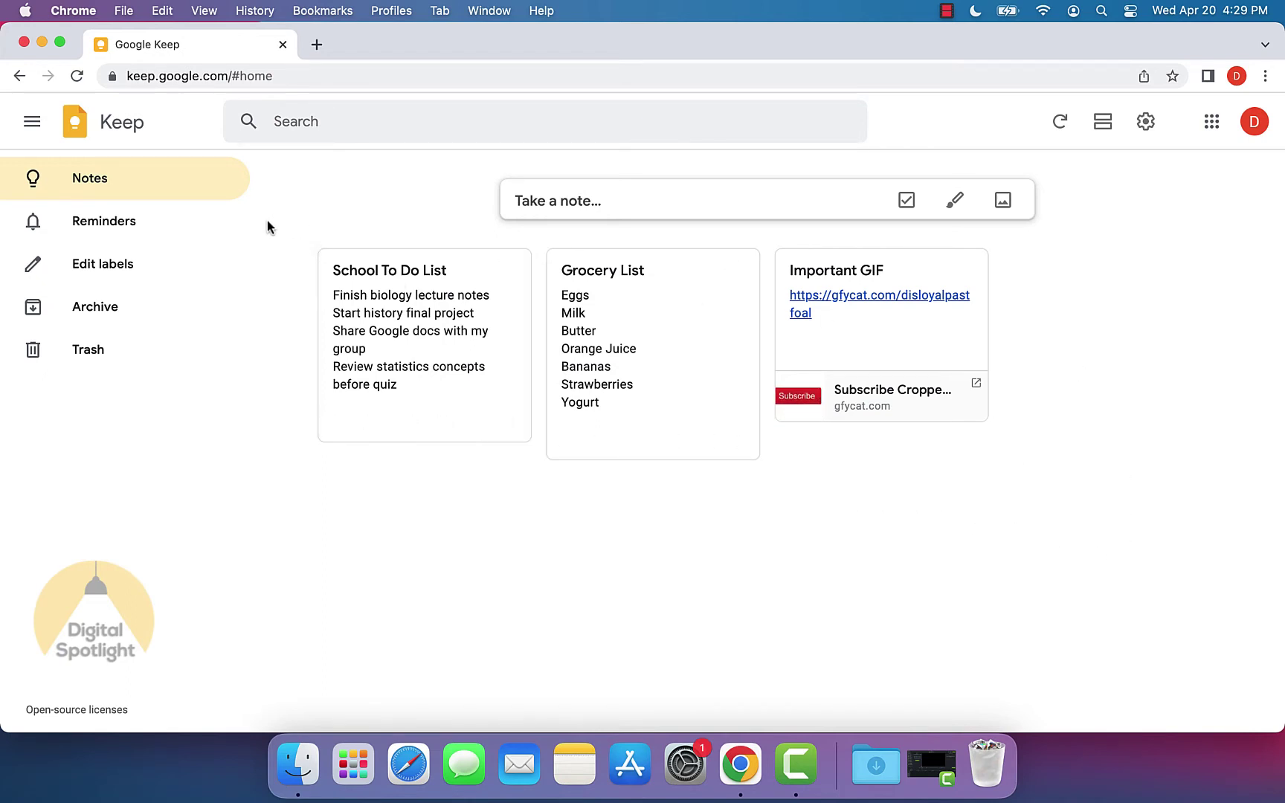
Box-select School To Do List, Grocery List and Important GIF, toggling Grocery List off and back on
drag(266, 220, 1105, 426)
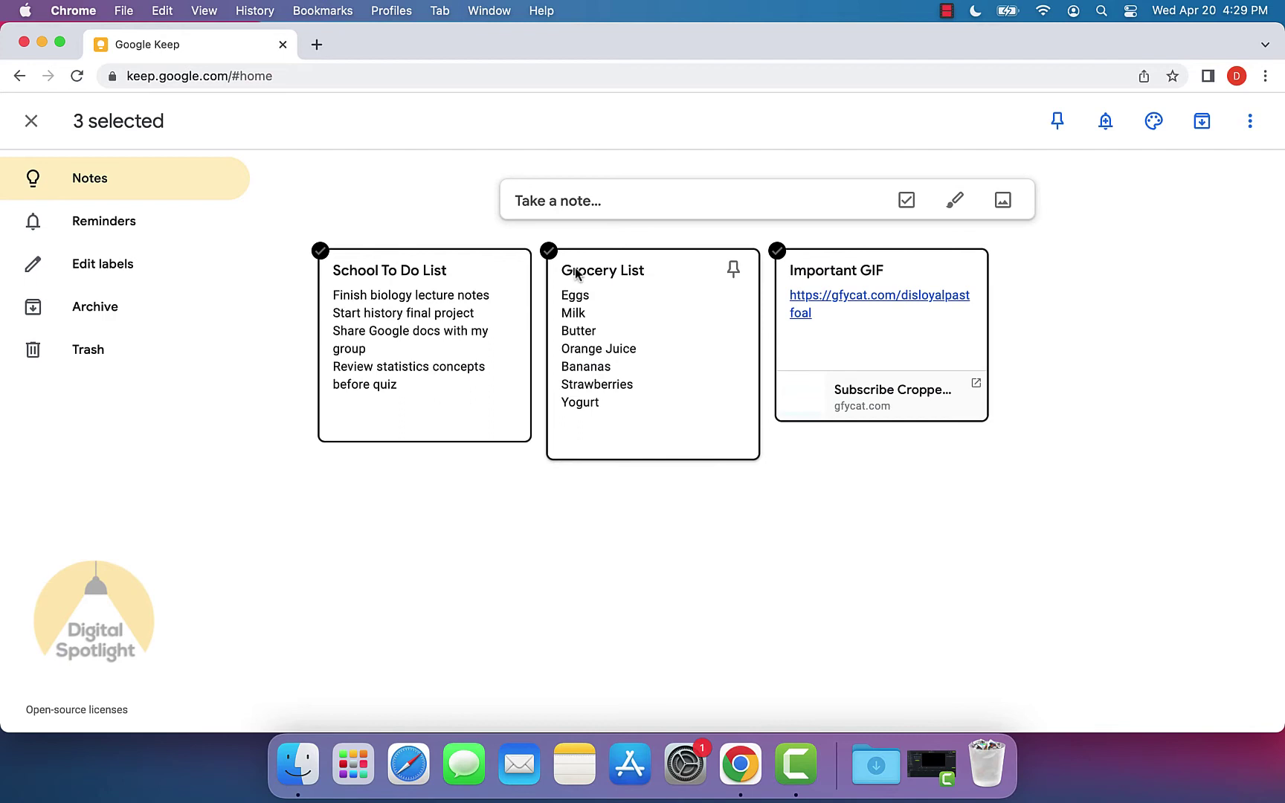
click(548, 253)
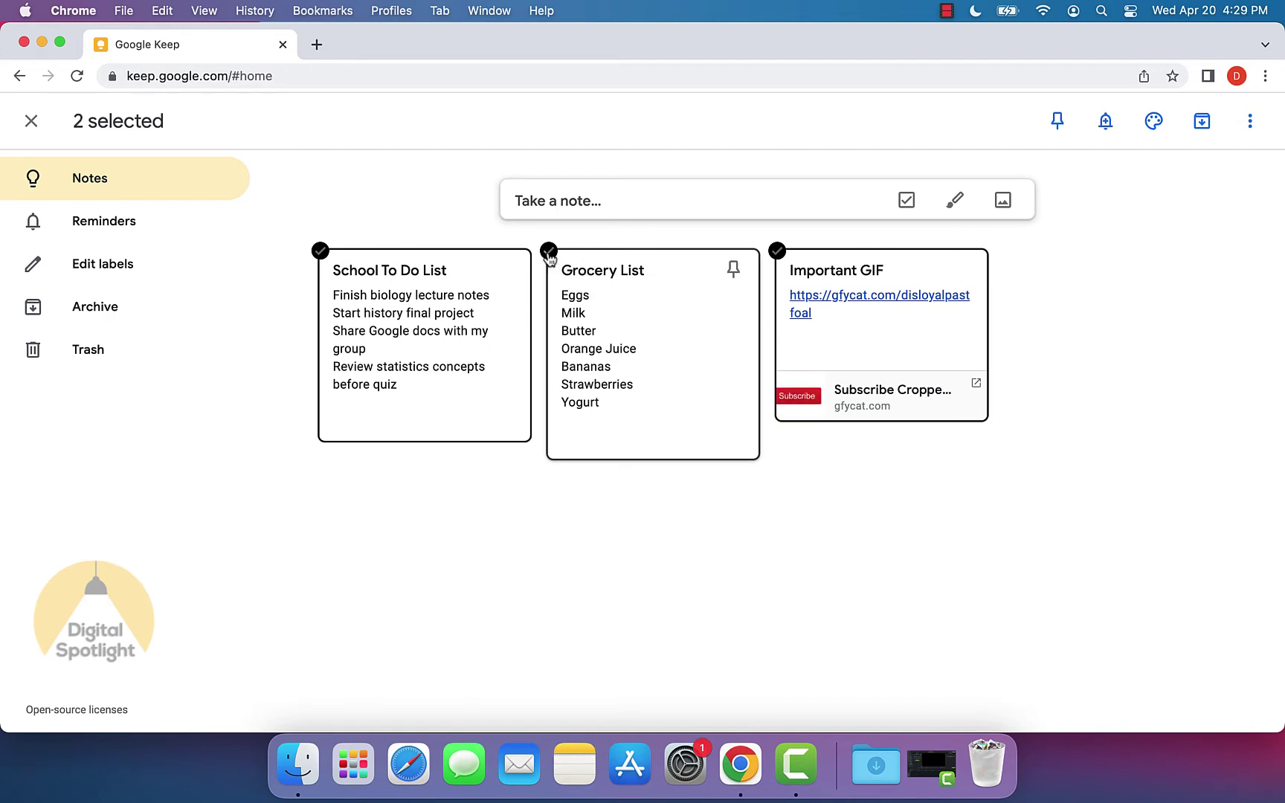
click(548, 253)
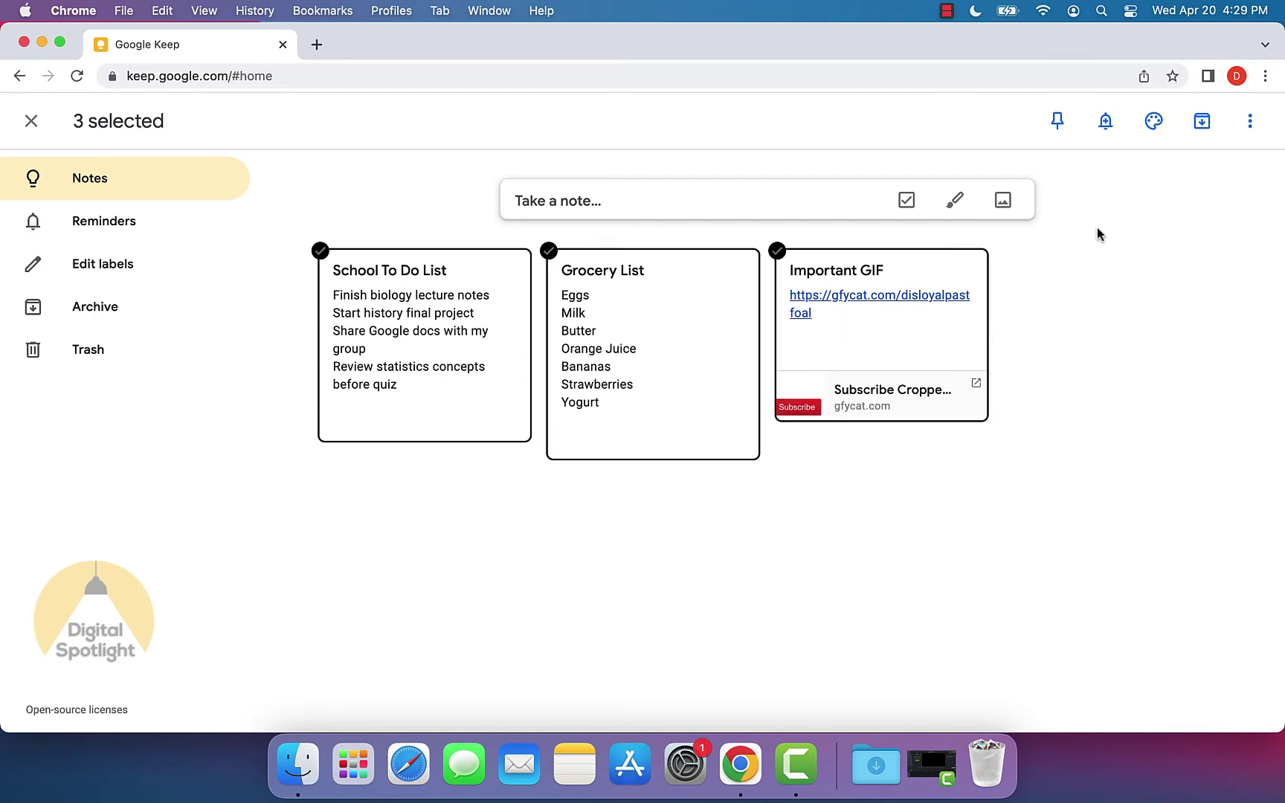
Send the three selected notes to a new Google Docs document via the More menu
click(1258, 130)
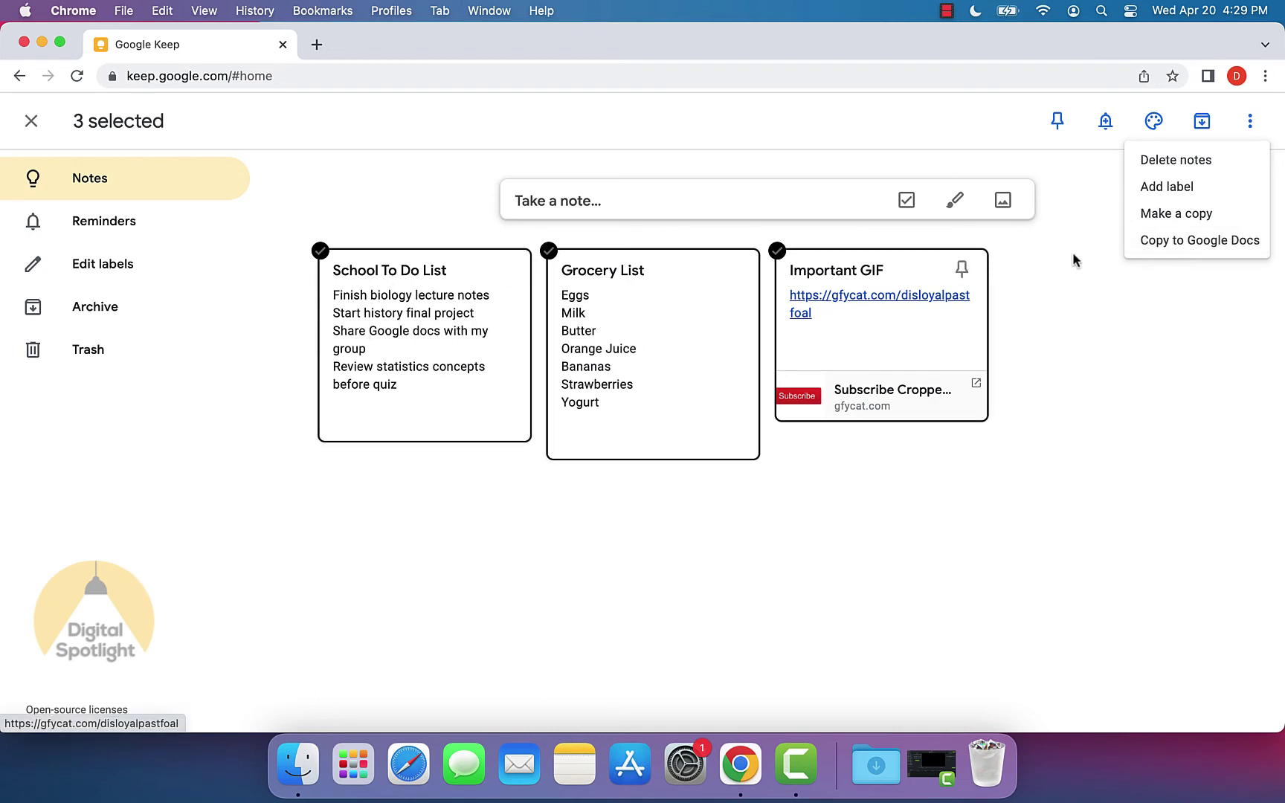
click(1237, 240)
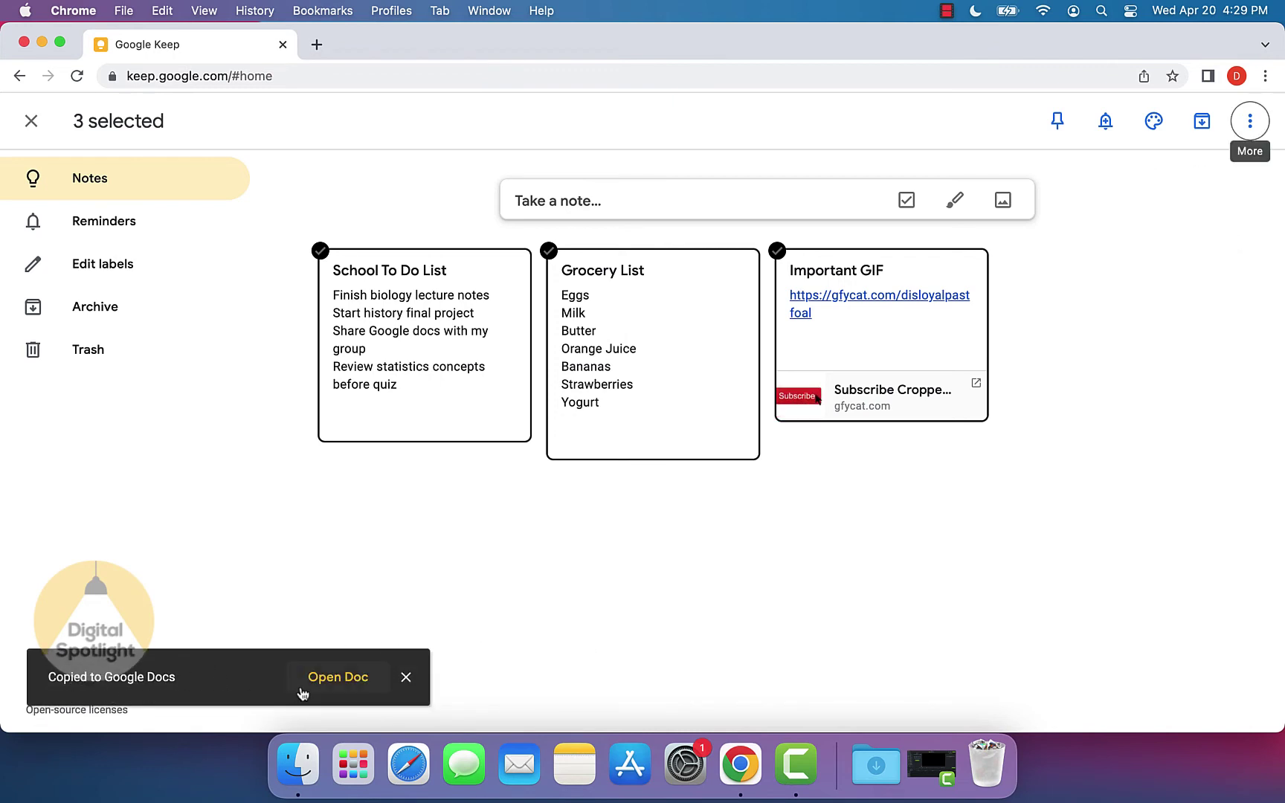
Open the new Google Keep Document and look over its File menu without downloading
click(344, 678)
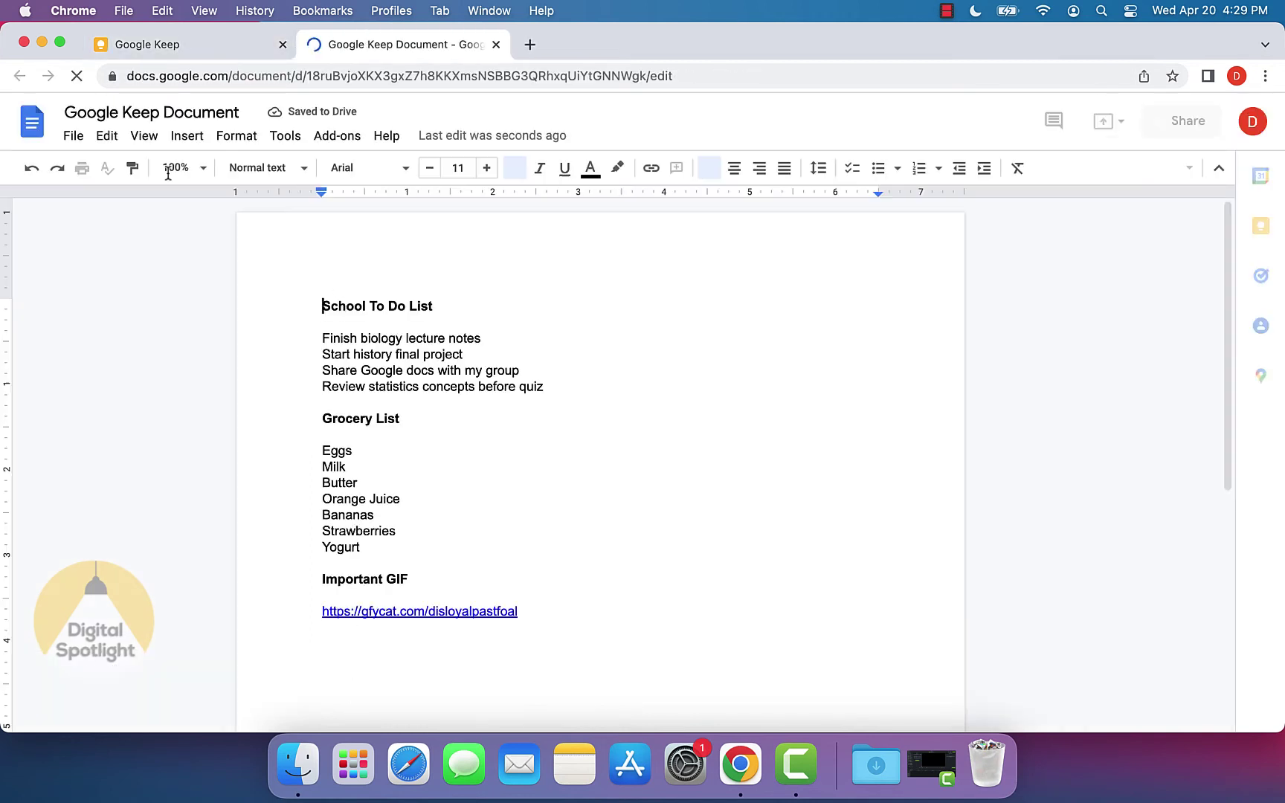
scroll(377, 359, down, 3)
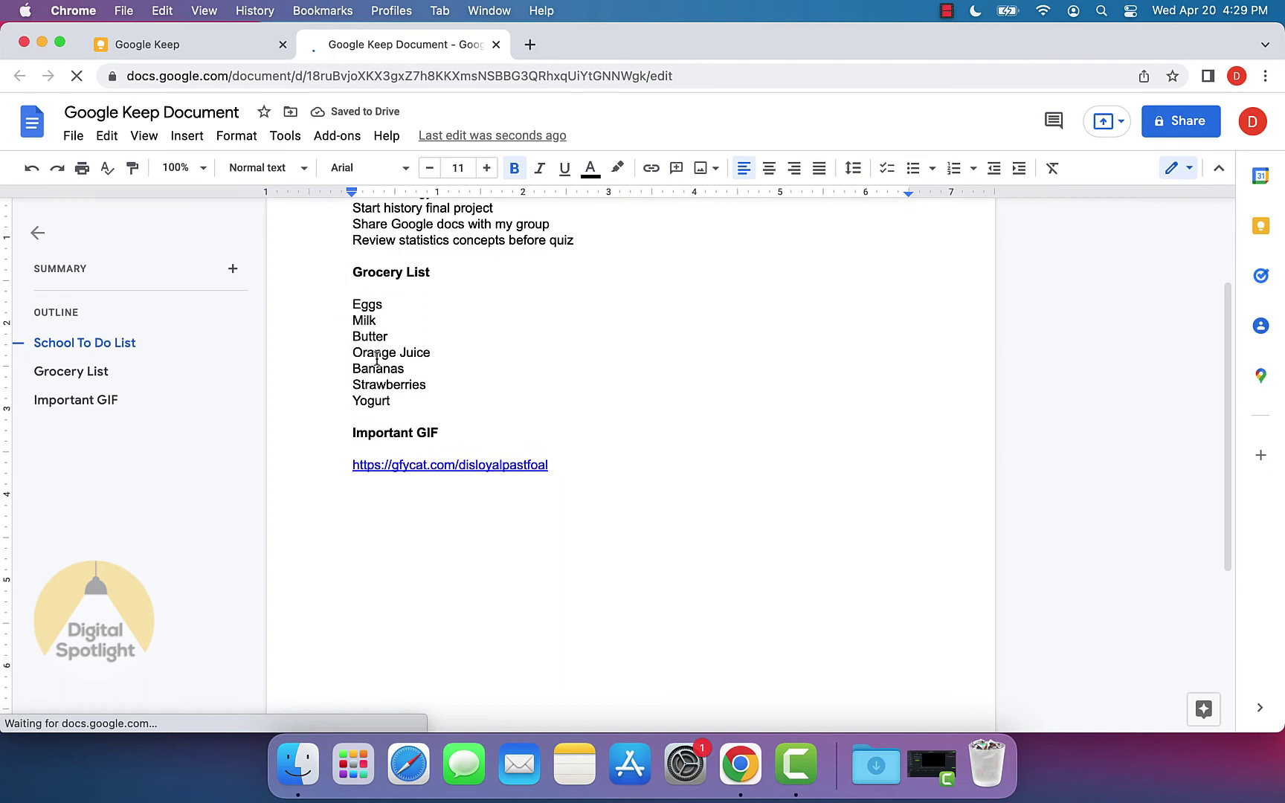
scroll(421, 432, up, 2)
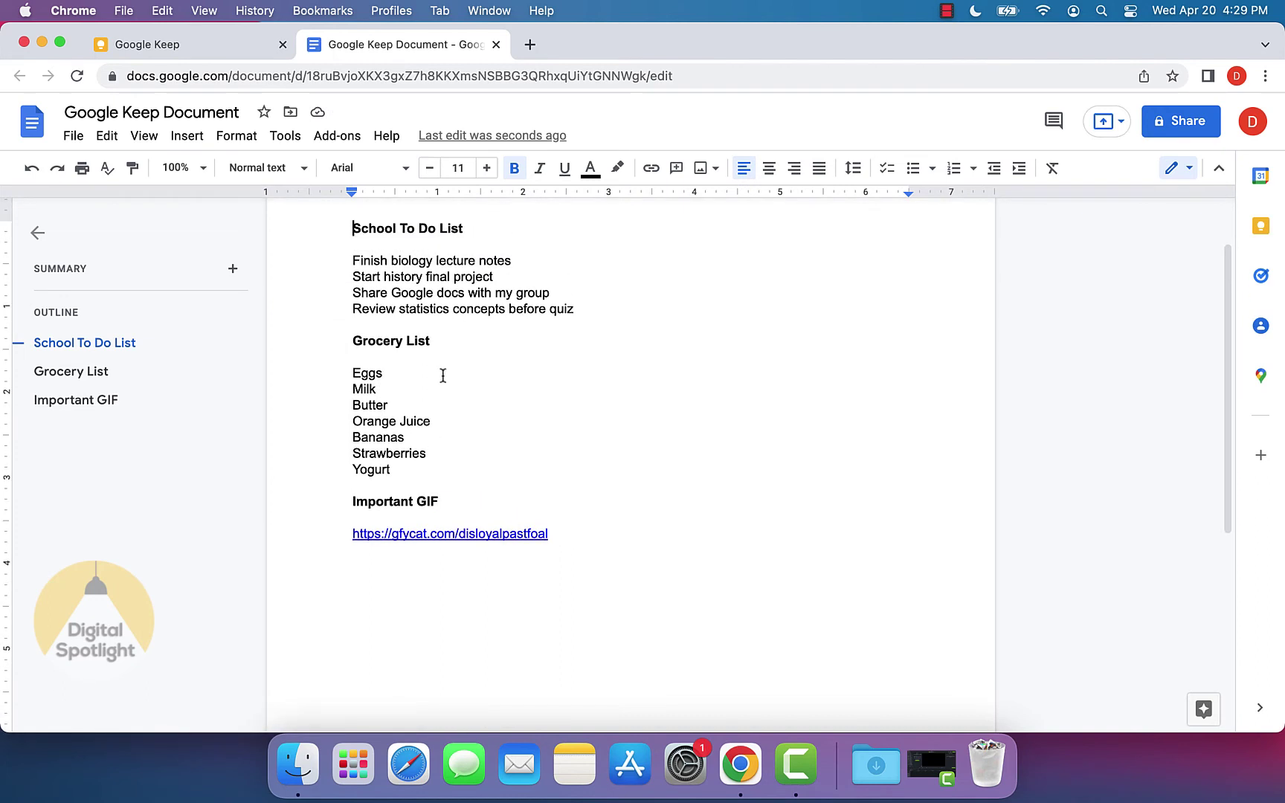
scroll(443, 376, up, 2)
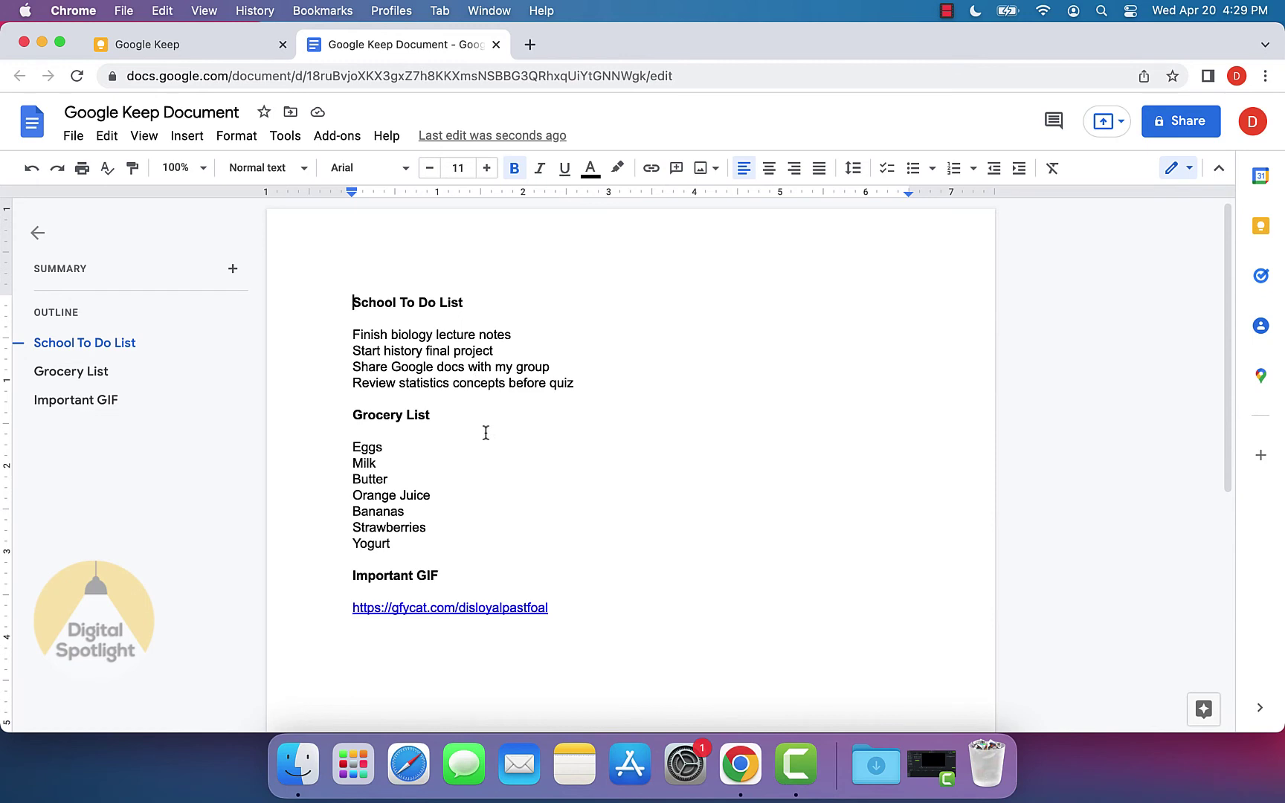
click(73, 136)
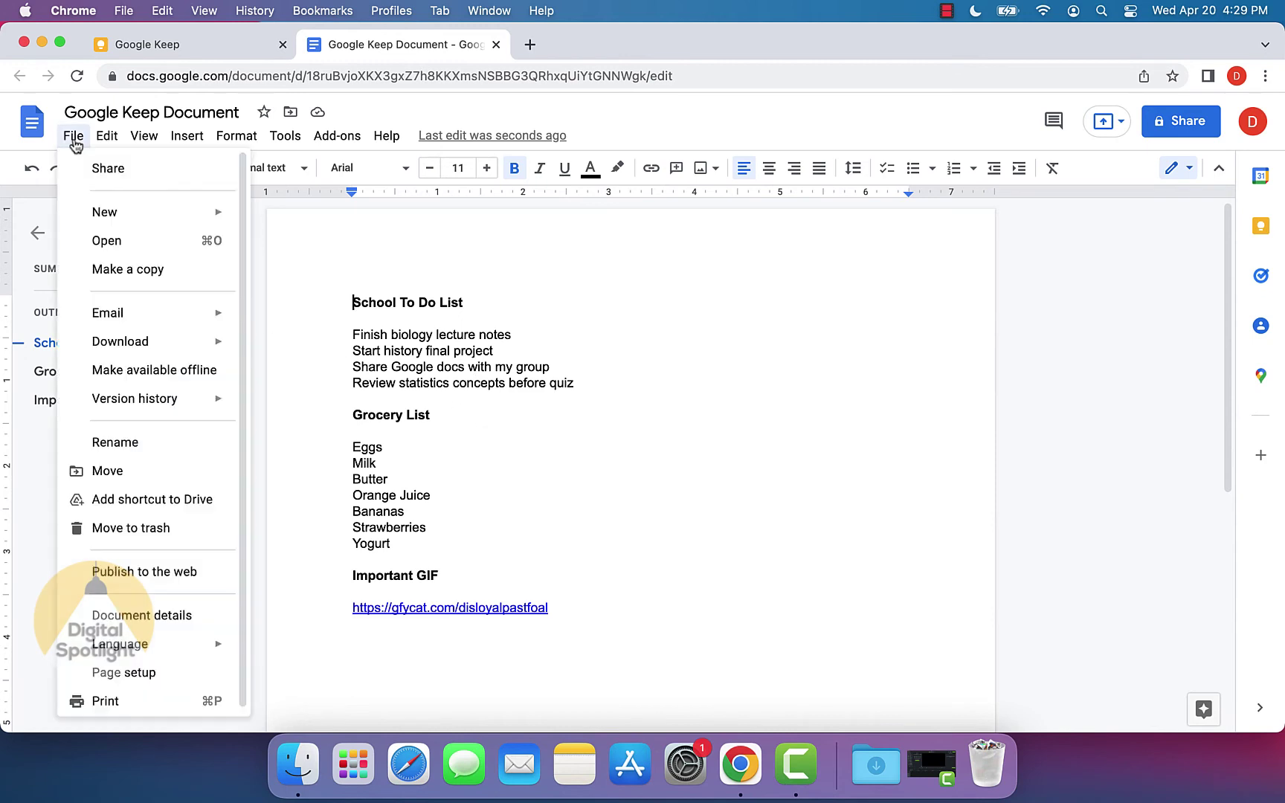
mouse_move(122, 341)
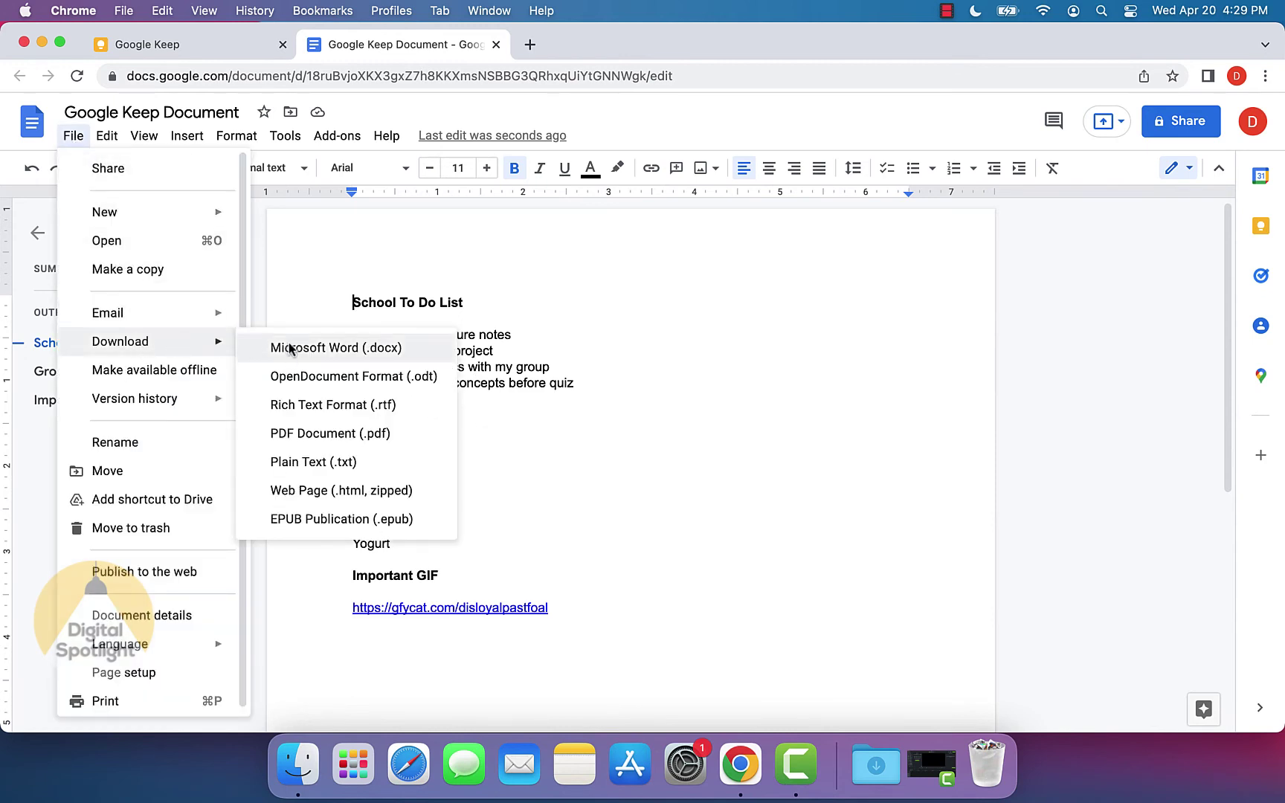
click(406, 278)
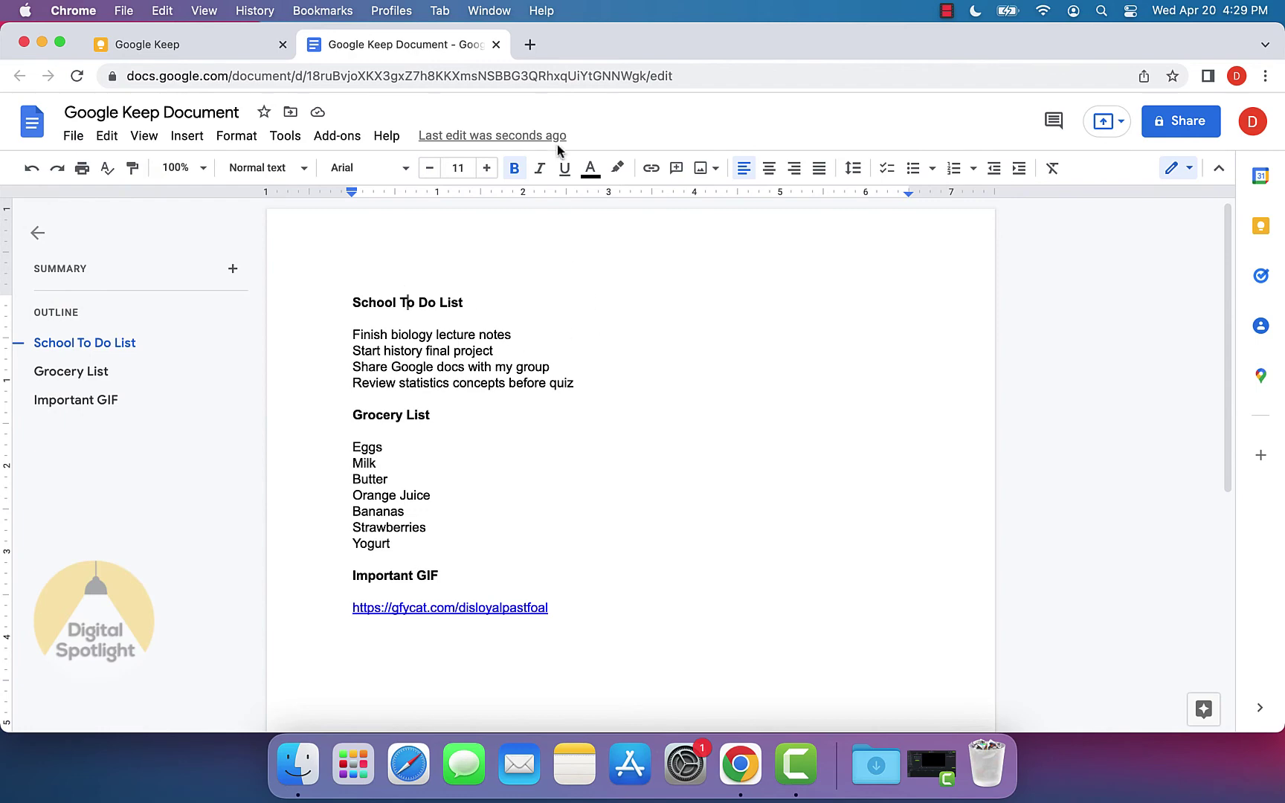
Go to drive.google.com in a new tab and open the Google Keep Document file
click(531, 43)
text(drive.google.com)
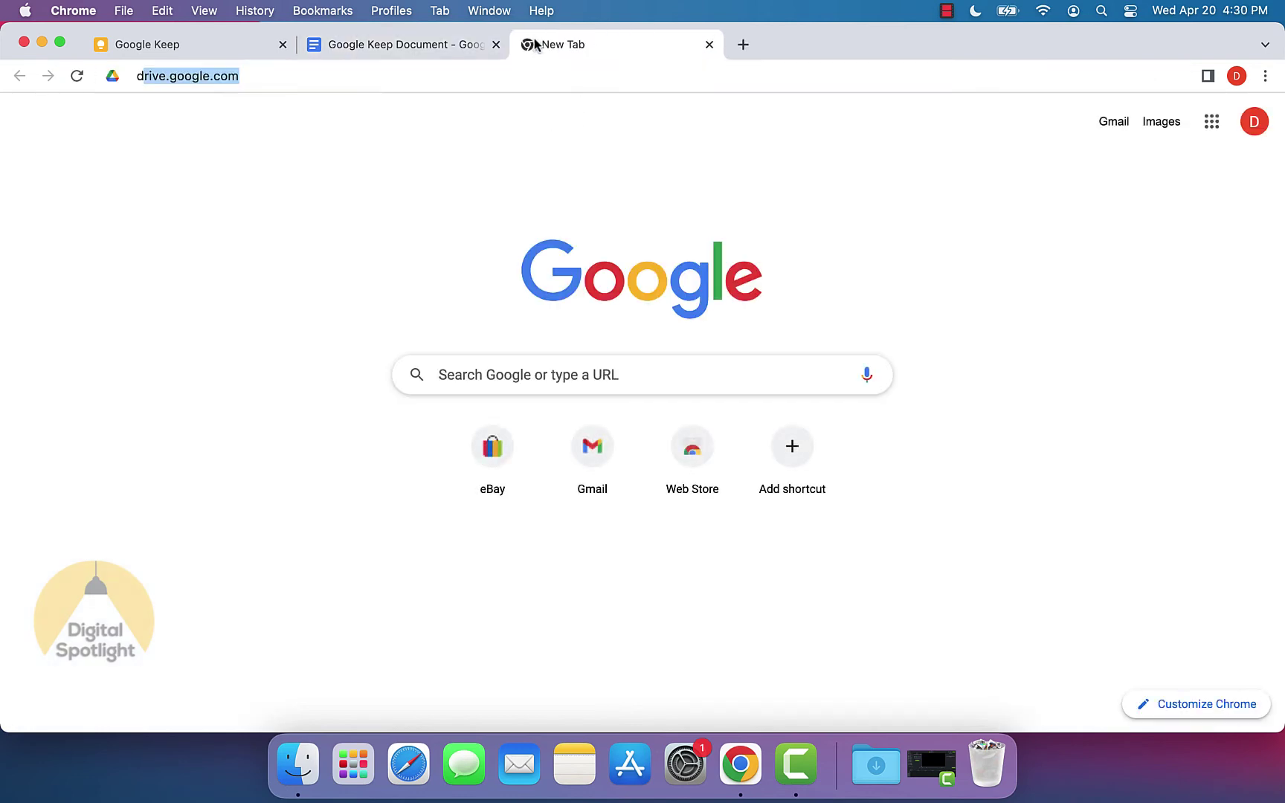
key(Return)
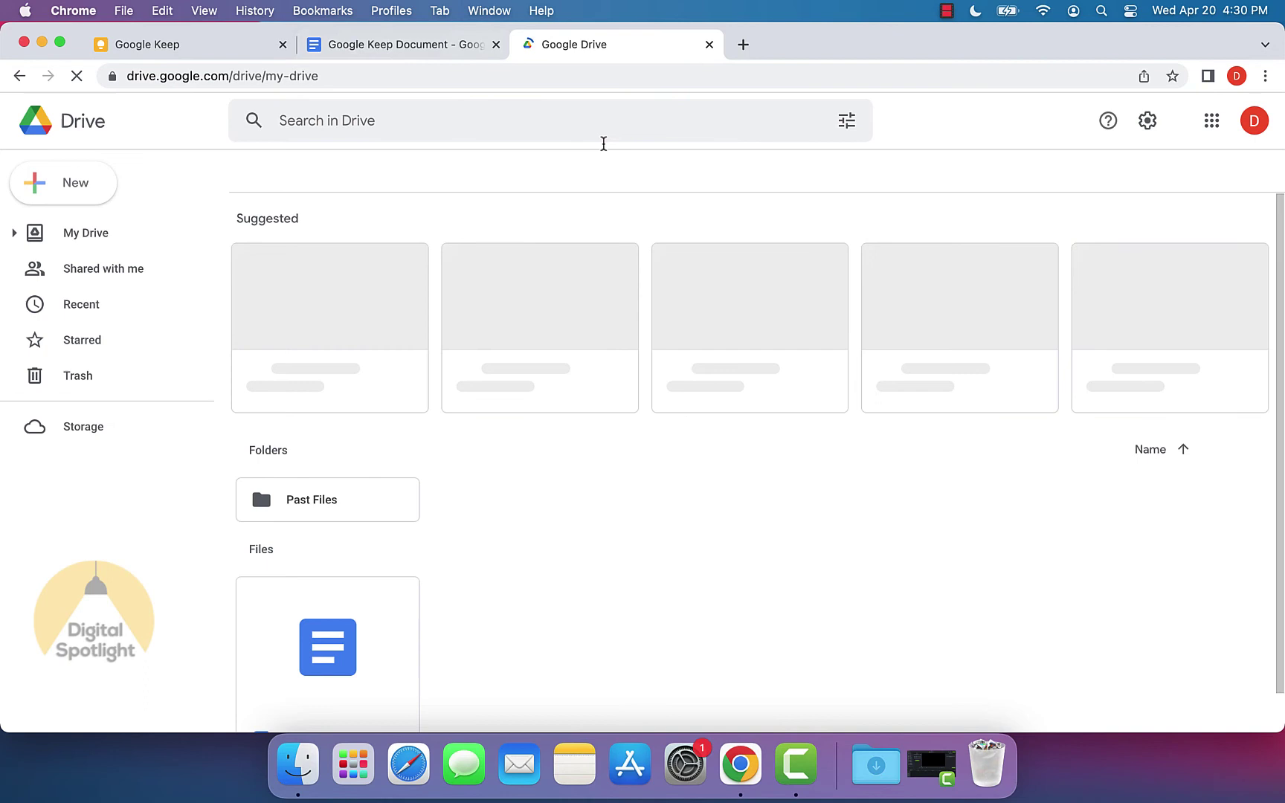
scroll(396, 528, down, 2)
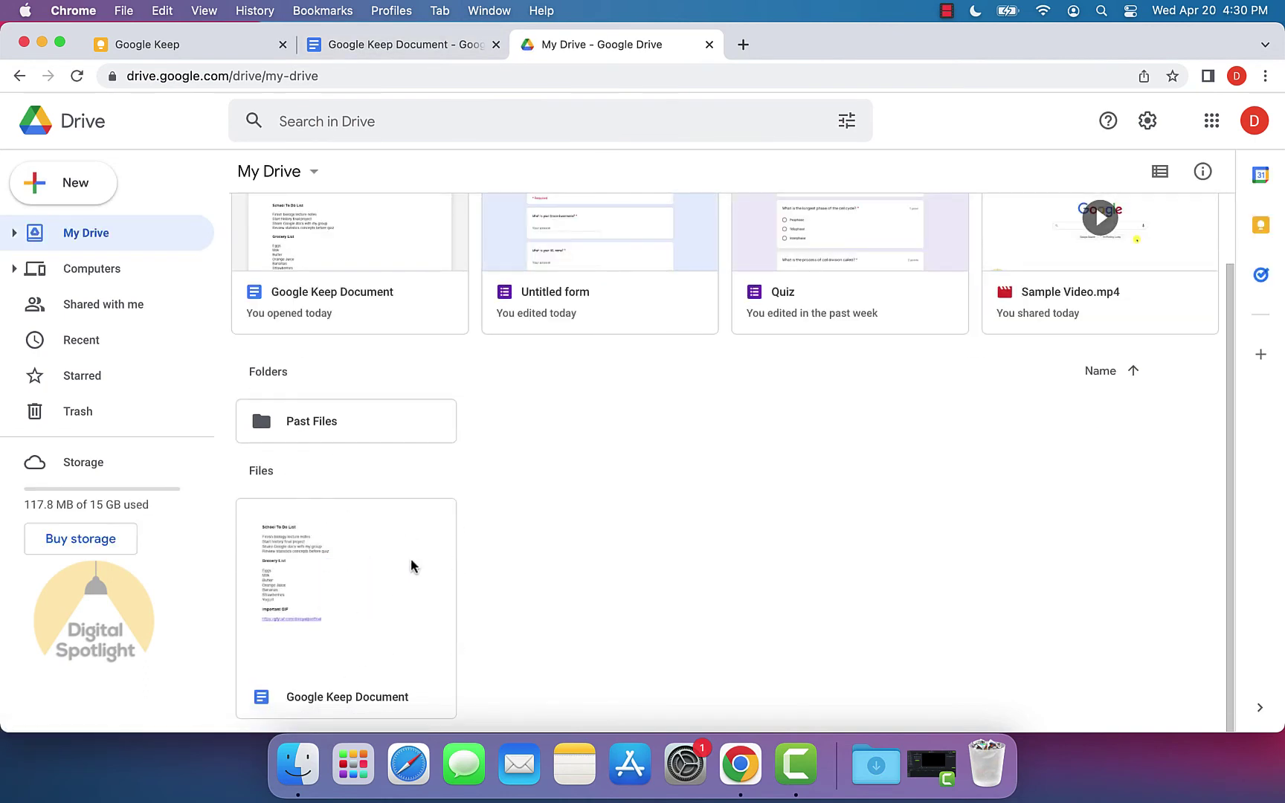
double_click(324, 603)
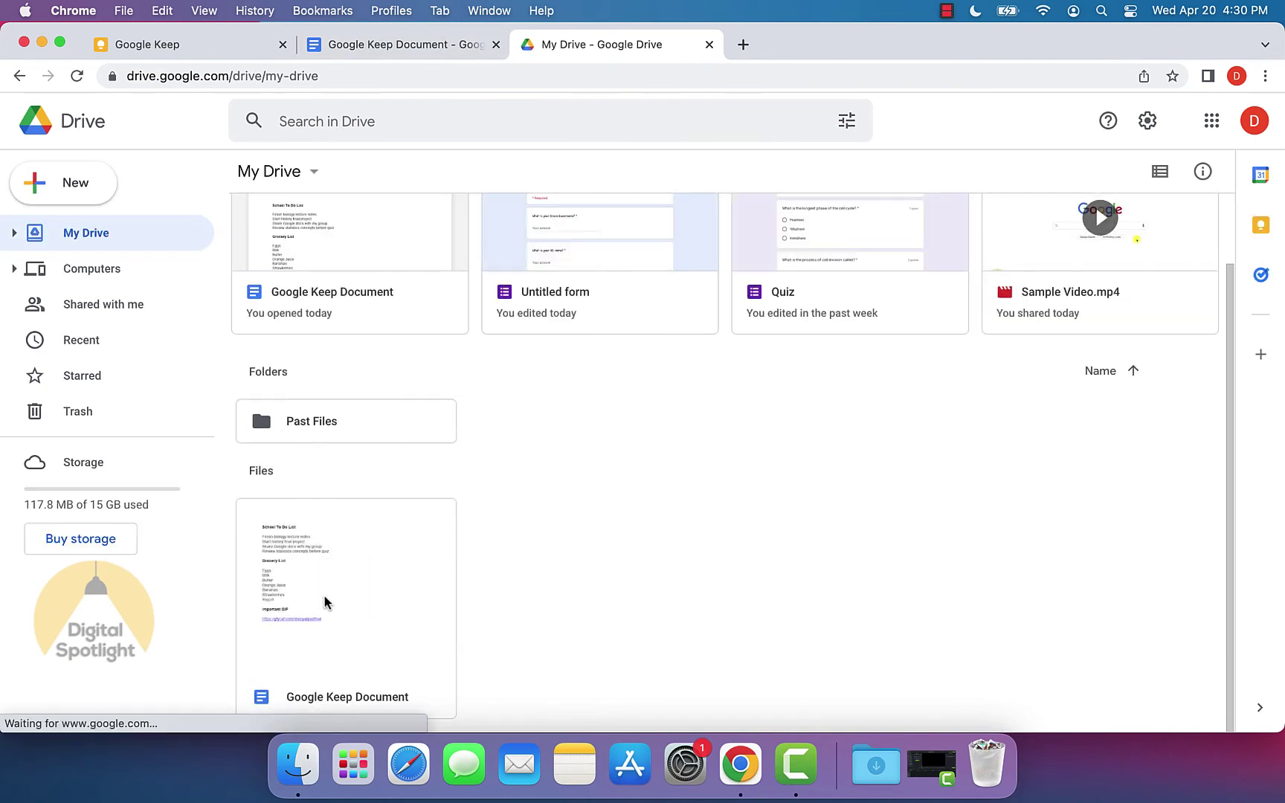
Switch back to the Google Keep tab with the three notes still selected
click(201, 50)
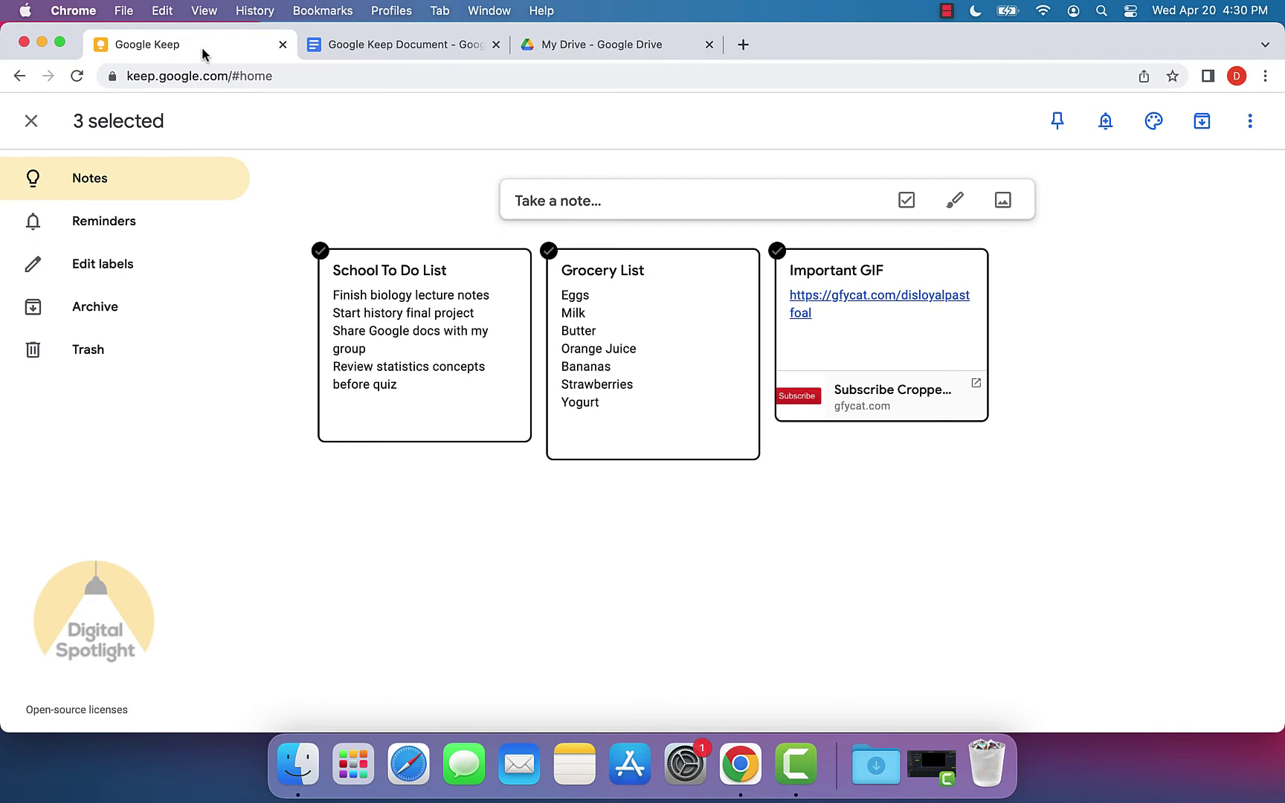